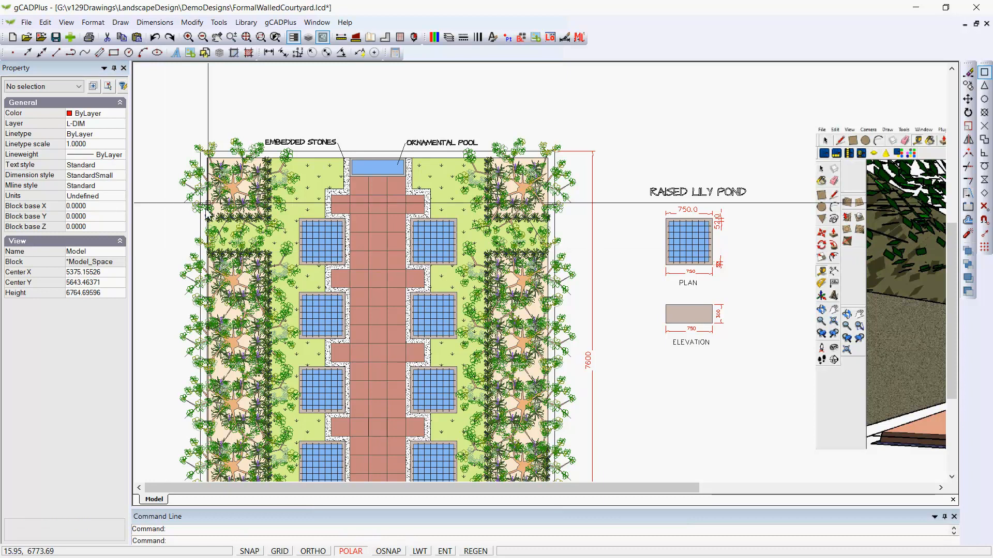
Add a horizontal linear dimension between the inside top corners of the courtyard, placing it above the plan and its labels
{"action": "left_click", "coordinate": [269, 53]}
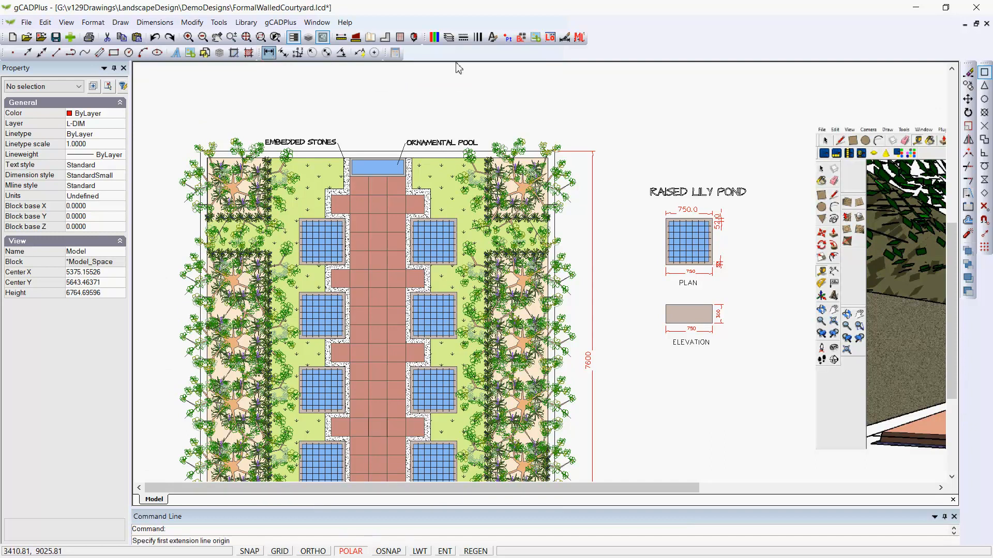
{"action": "left_click", "coordinate": [984, 73]}
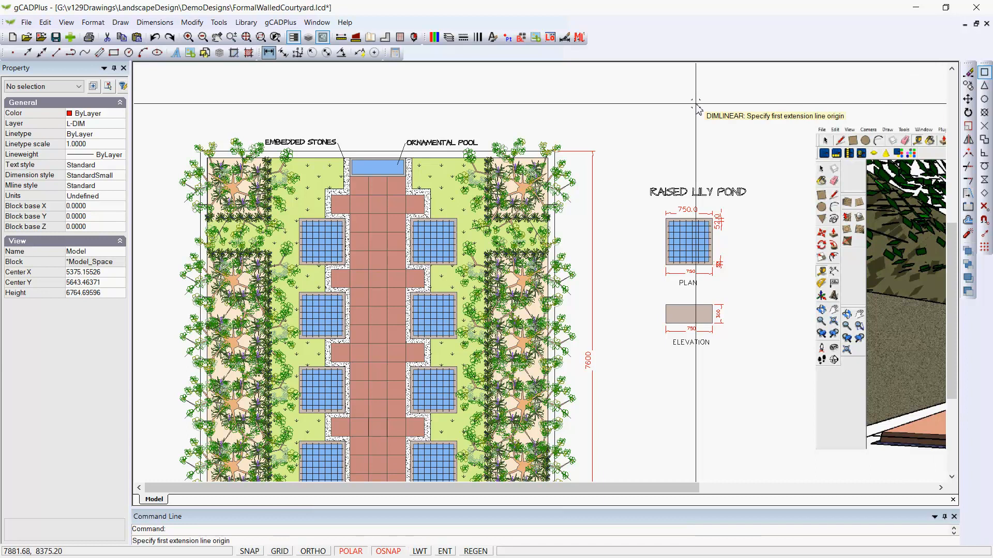
{"action": "left_click", "coordinate": [208, 158]}
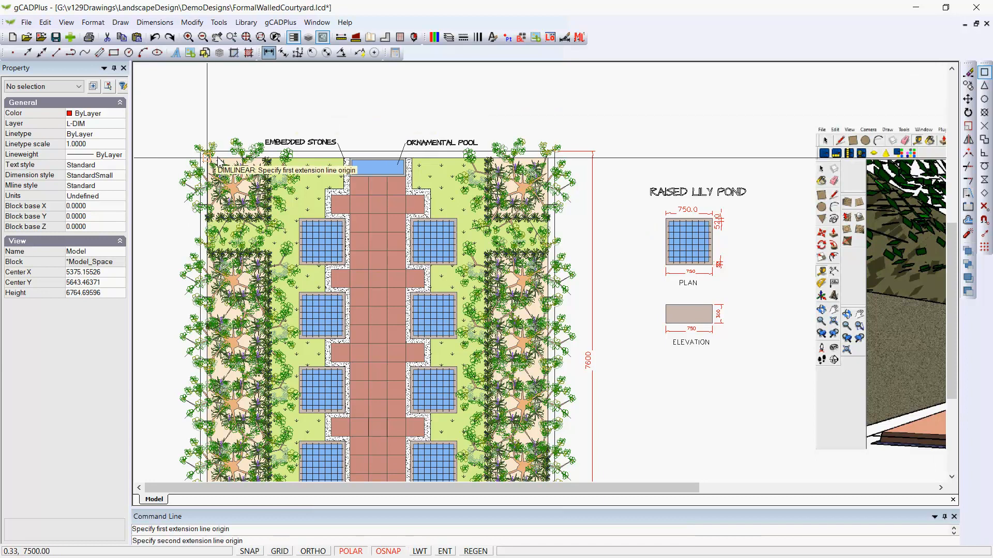
{"action": "left_click", "coordinate": [984, 74]}
{"action": "left_click", "coordinate": [548, 158]}
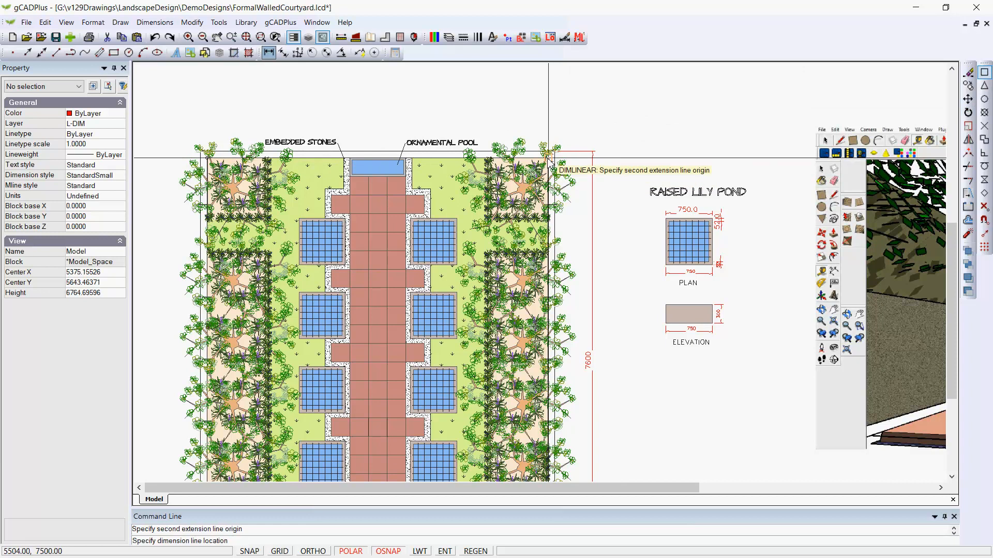
{"action": "left_click", "coordinate": [386, 117]}
{"action": "scroll", "coordinate": [387, 116], "scroll_direction": "up", "scroll_amount": 3}
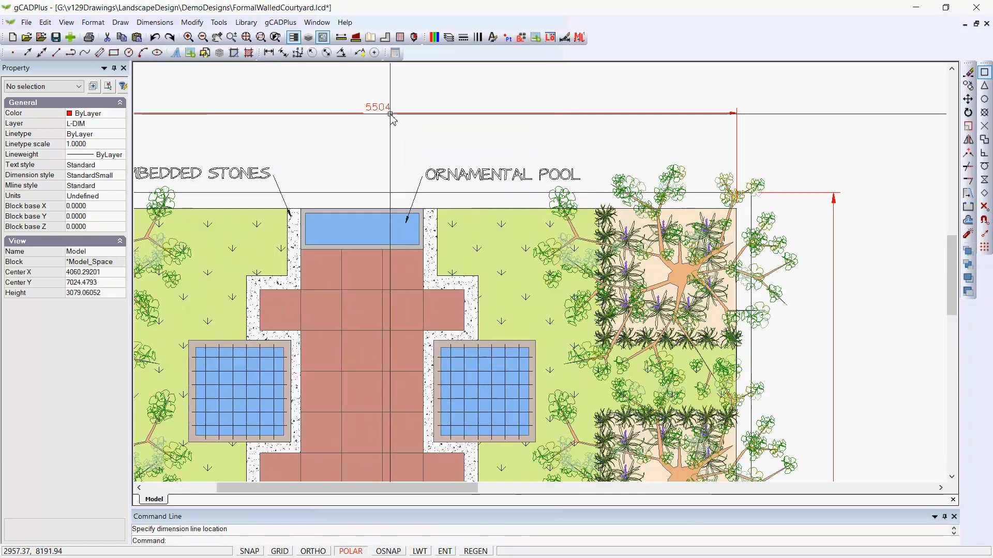
{"action": "scroll", "coordinate": [395, 135], "scroll_direction": "down", "scroll_amount": 3}
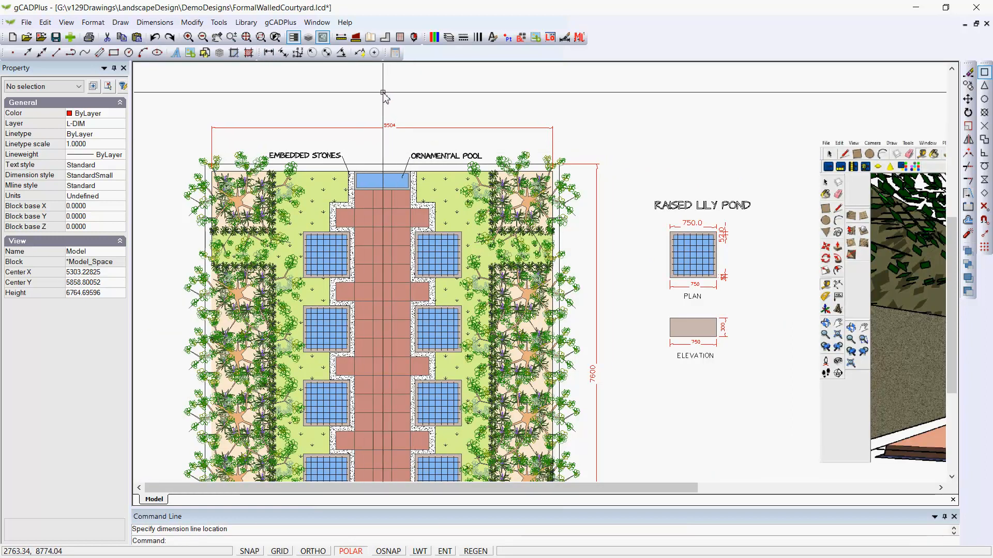
Add a second horizontal linear dimension across the outer wall corners of the courtyard, placing it above the inner-width dimension
{"action": "right_click", "coordinate": [383, 94]}
{"action": "left_click", "coordinate": [422, 99]}
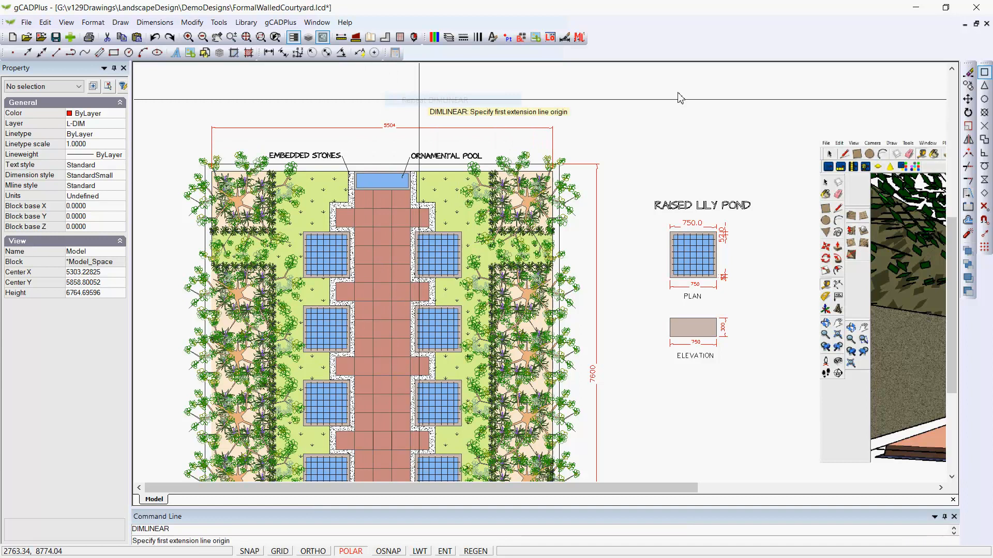
{"action": "left_click", "coordinate": [983, 76]}
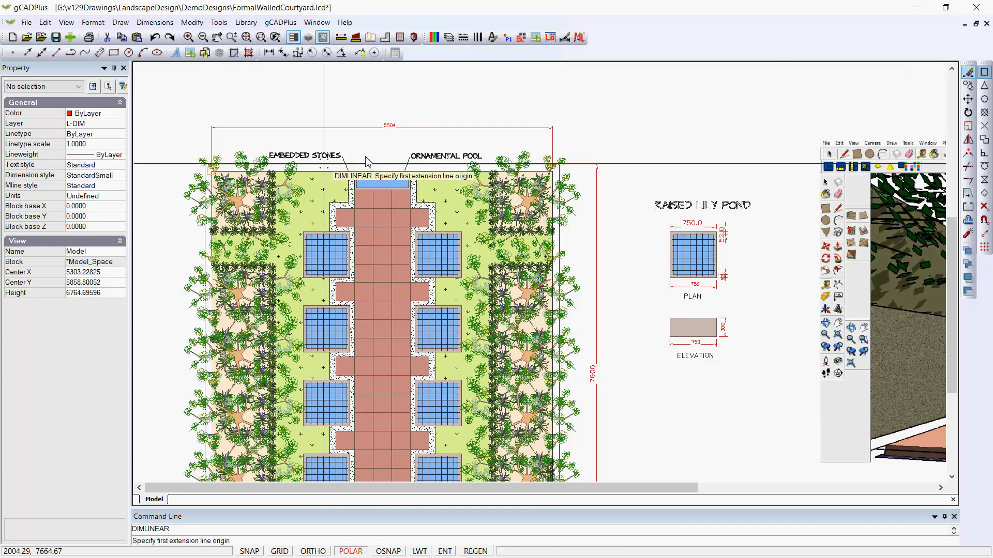
{"action": "left_click", "coordinate": [205, 164]}
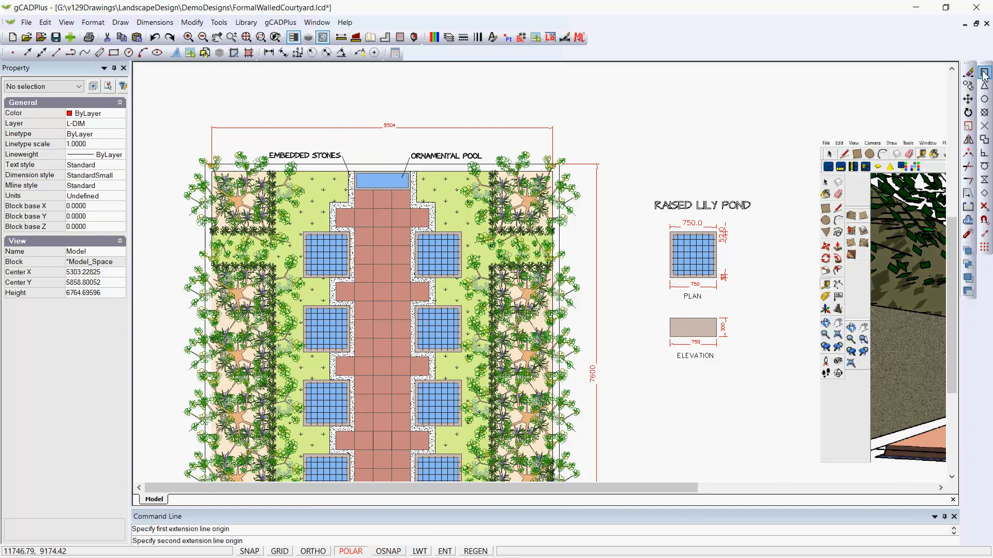
{"action": "left_click", "coordinate": [984, 75]}
{"action": "left_click", "coordinate": [560, 164]}
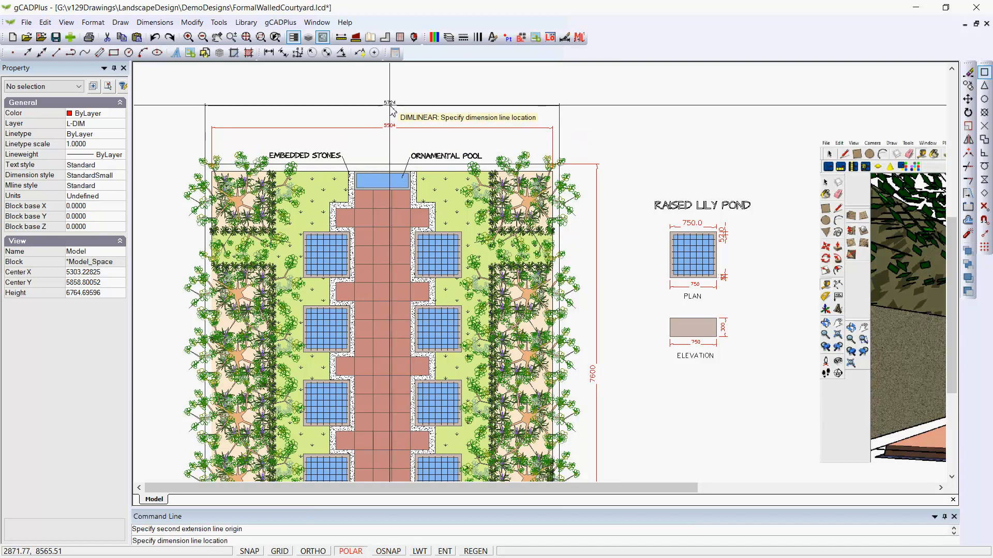
{"action": "left_click", "coordinate": [391, 108]}
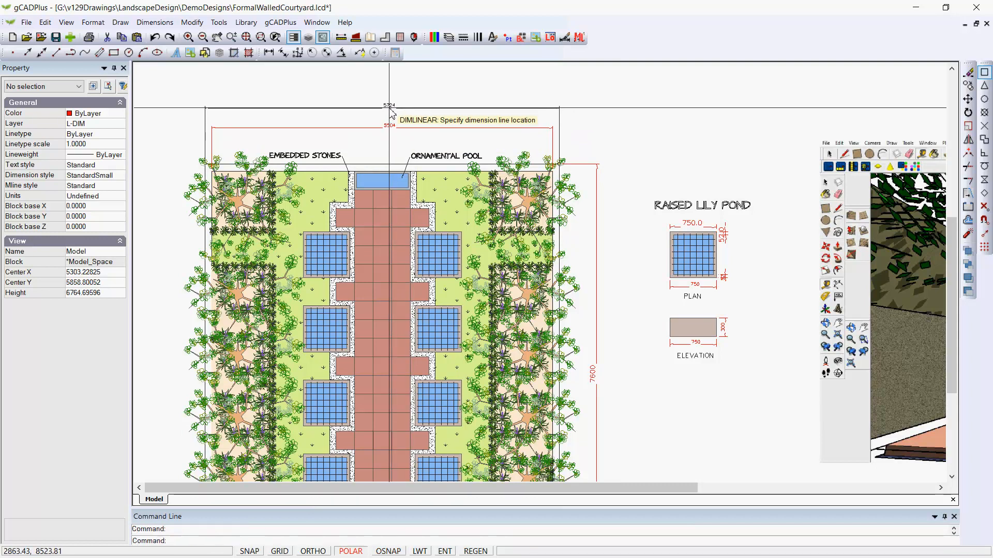
{"action": "scroll", "coordinate": [390, 139], "scroll_direction": "up", "scroll_amount": 2}
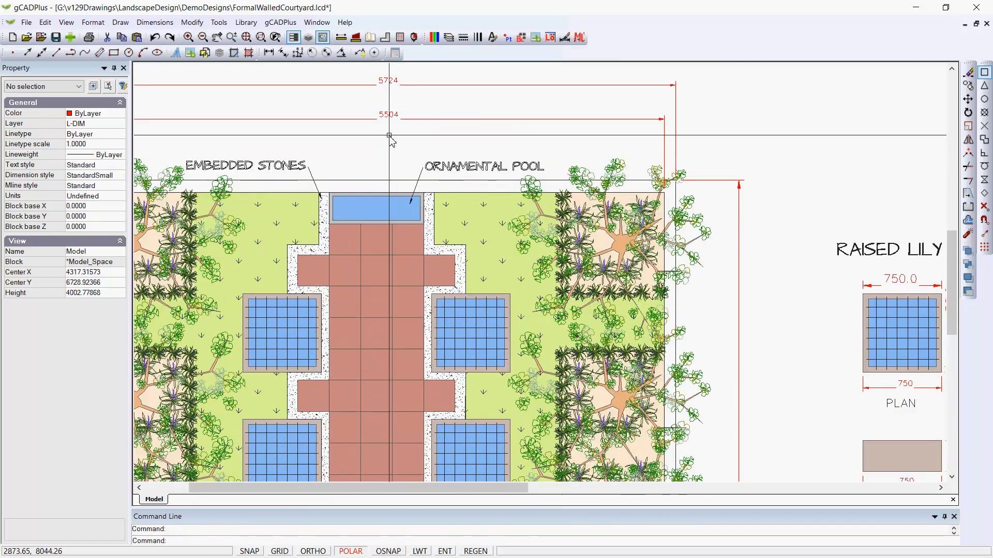
{"action": "scroll", "coordinate": [393, 109], "scroll_direction": "down", "scroll_amount": 1}
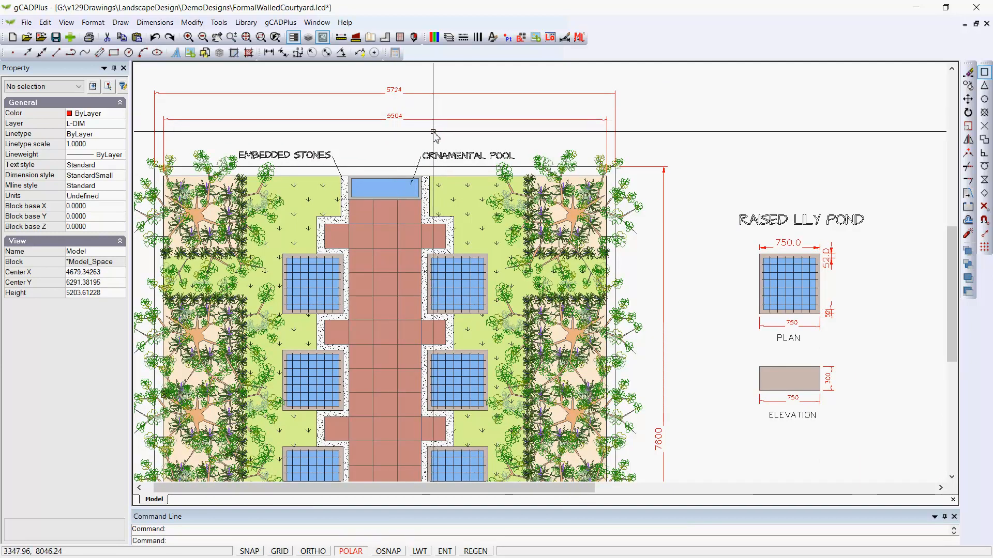
{"action": "scroll", "coordinate": [433, 134], "scroll_direction": "down", "scroll_amount": 1}
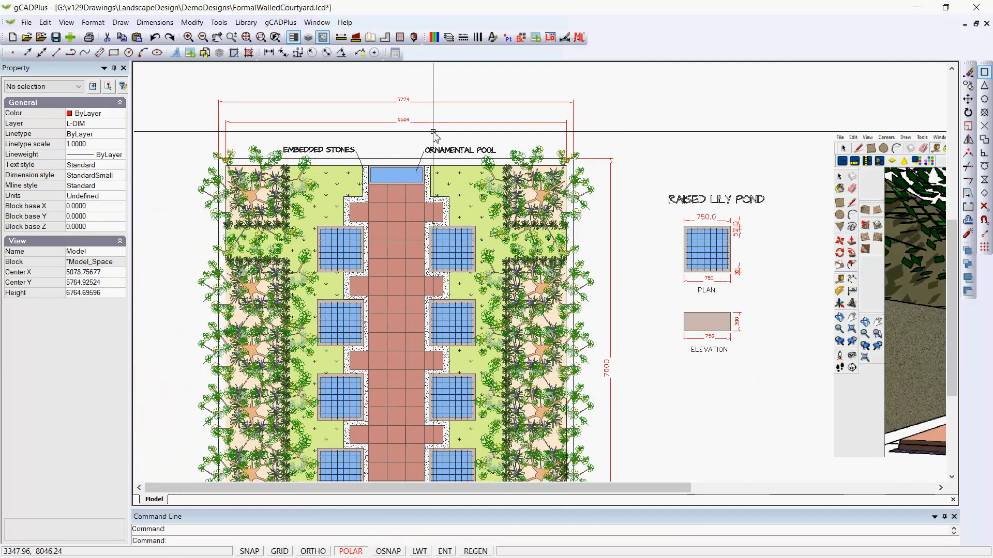
Override the text of the courtyard's inner-width dimension with 5500 and deselect it
{"action": "left_click", "coordinate": [405, 122]}
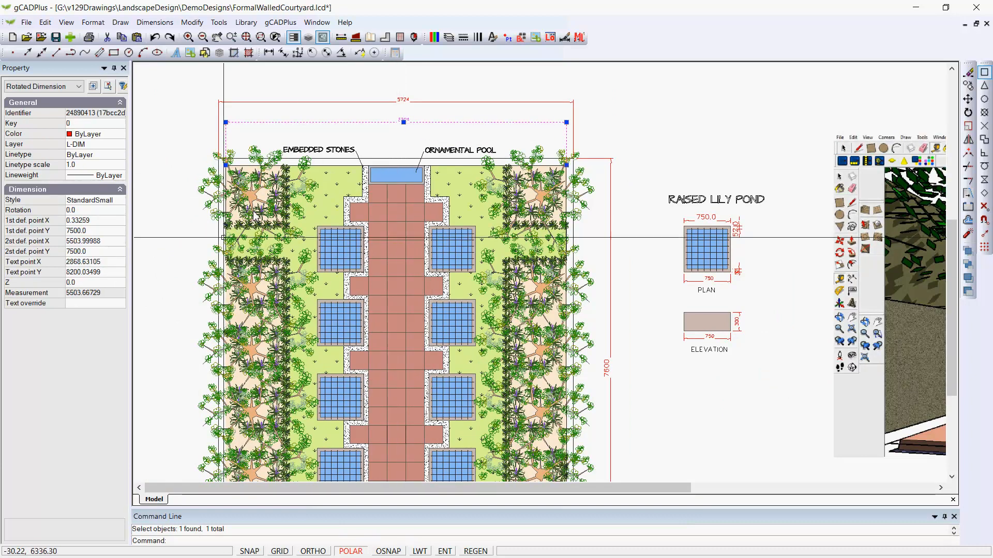
{"action": "left_click", "coordinate": [80, 304]}
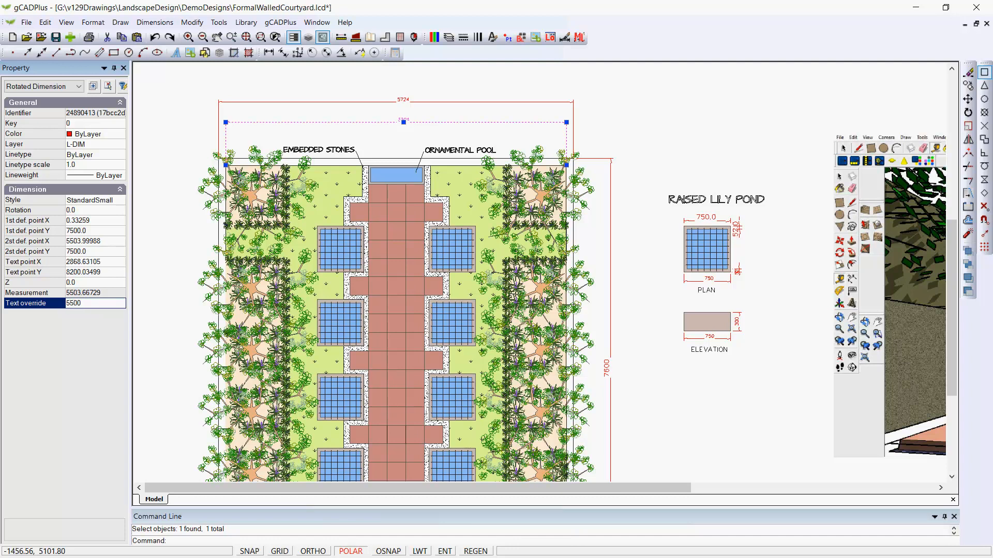
{"action": "key", "text": "Return"}
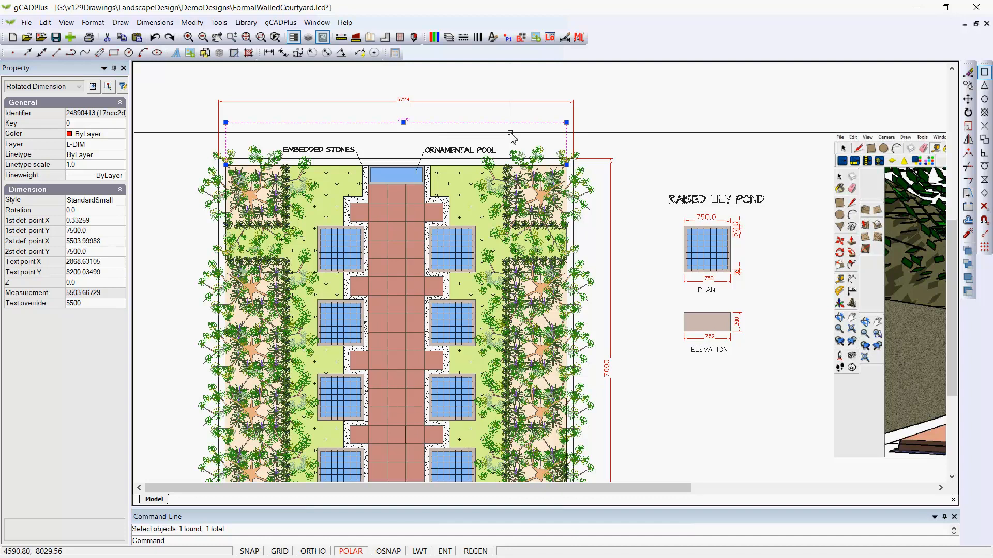
{"action": "key", "text": "Escape"}
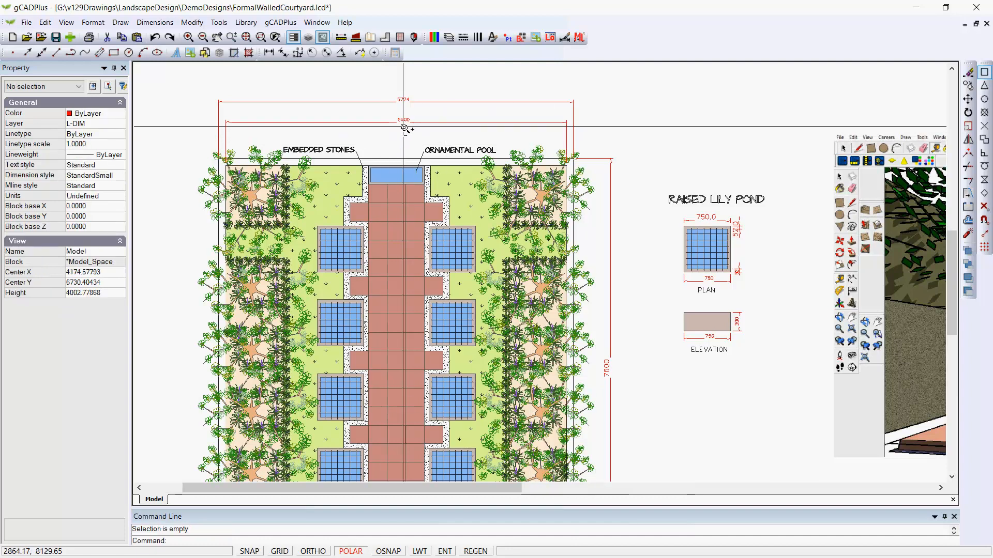
{"action": "scroll", "coordinate": [403, 126], "scroll_direction": "up", "scroll_amount": 3}
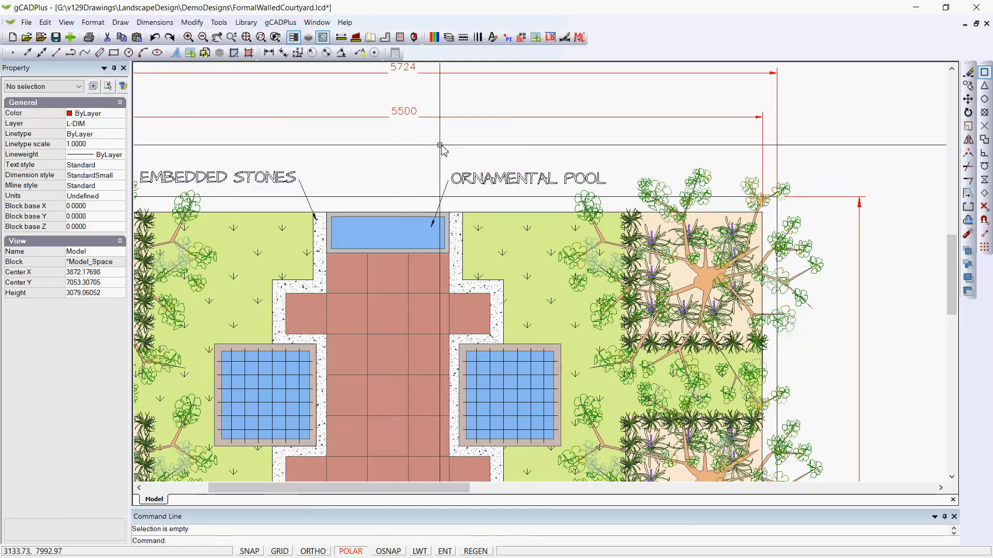
{"action": "scroll", "coordinate": [434, 146], "scroll_direction": "down", "scroll_amount": 3}
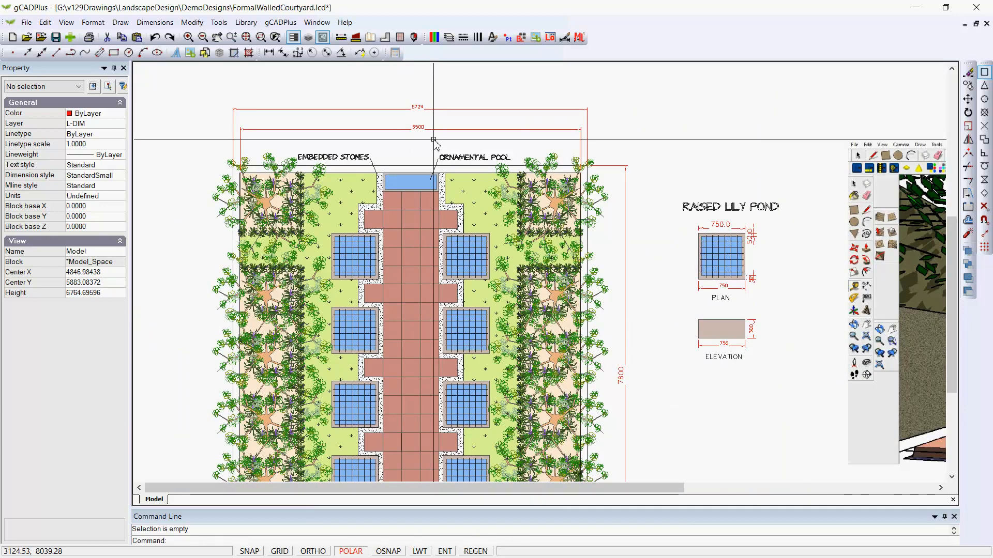
{"action": "scroll", "coordinate": [420, 109], "scroll_direction": "up", "scroll_amount": 2}
{"action": "scroll", "coordinate": [420, 109], "scroll_direction": "up", "scroll_amount": 2}
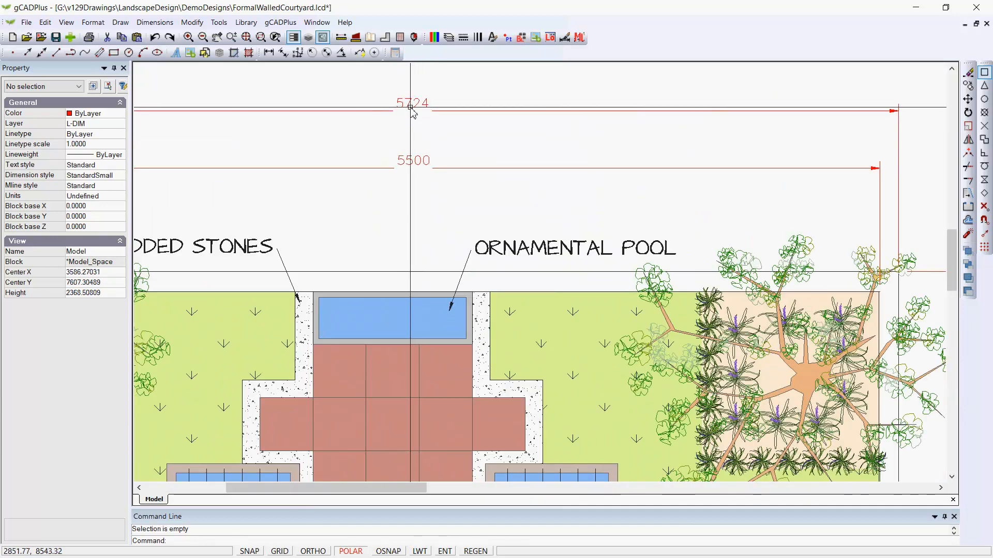
{"action": "scroll", "coordinate": [434, 134], "scroll_direction": "down", "scroll_amount": 1}
{"action": "scroll", "coordinate": [417, 149], "scroll_direction": "down", "scroll_amount": 2}
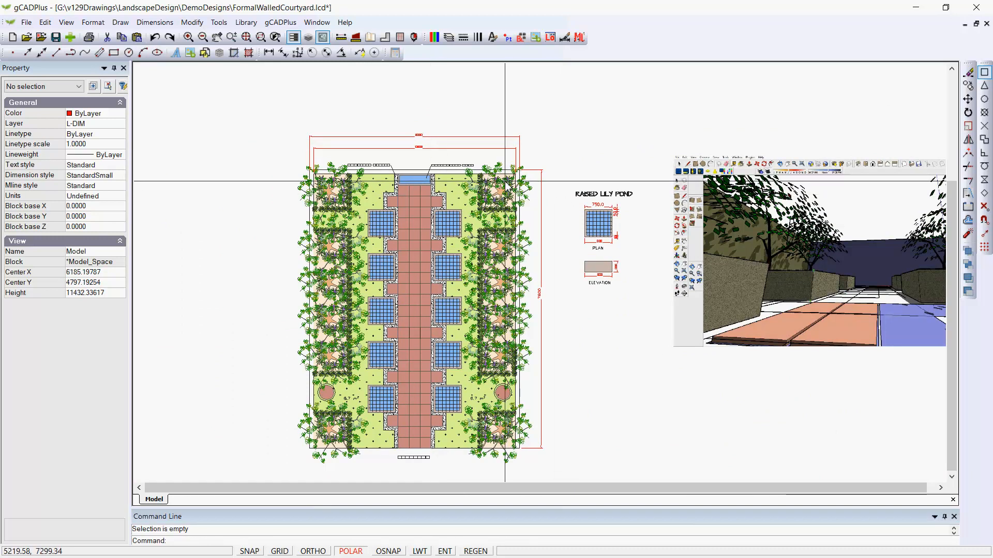
{"action": "scroll", "coordinate": [489, 161], "scroll_direction": "up", "scroll_amount": 3}
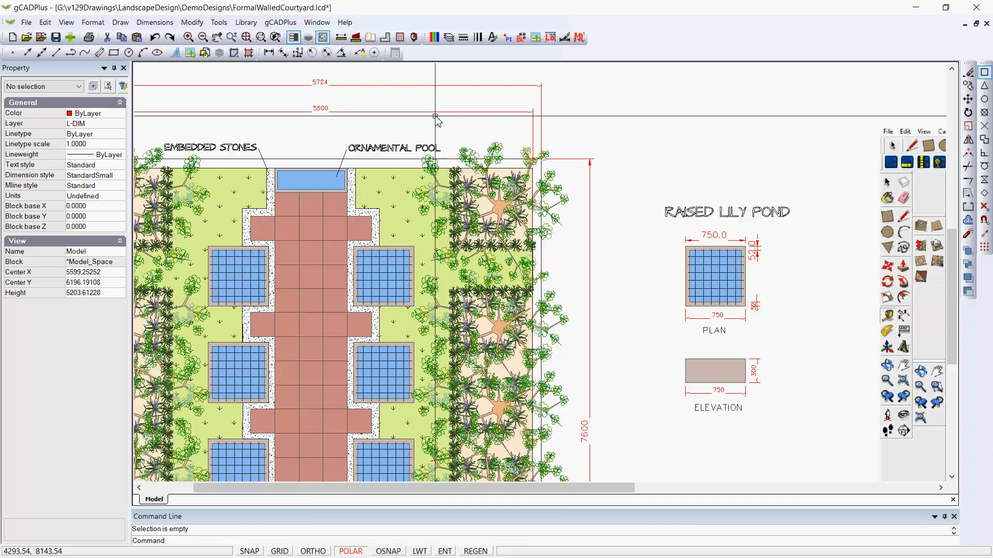
Review the geometry, text and units settings of the Standard dimension style, leaving the dimension styles without saving changes
{"action": "left_click", "coordinate": [154, 22]}
{"action": "left_click", "coordinate": [189, 150]}
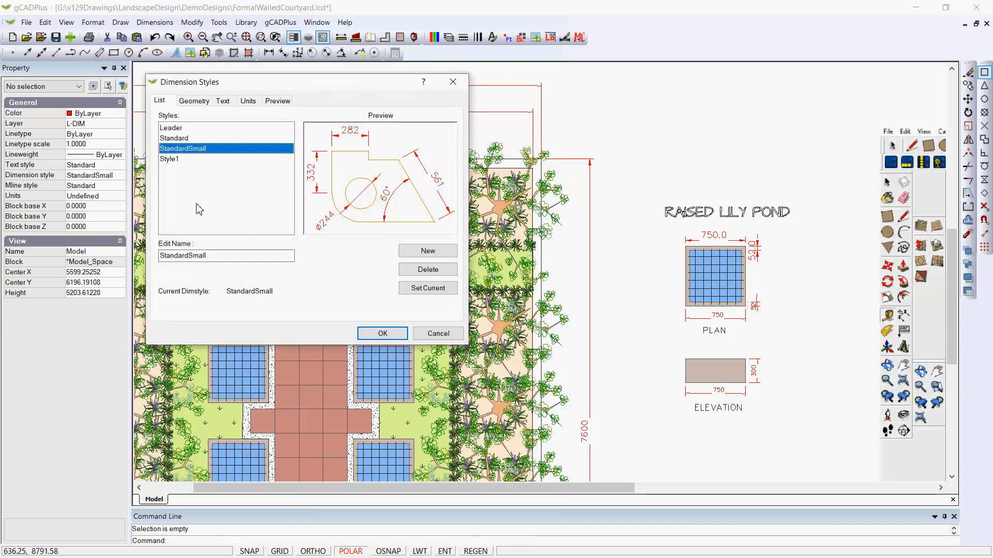
{"action": "left_click", "coordinate": [180, 139]}
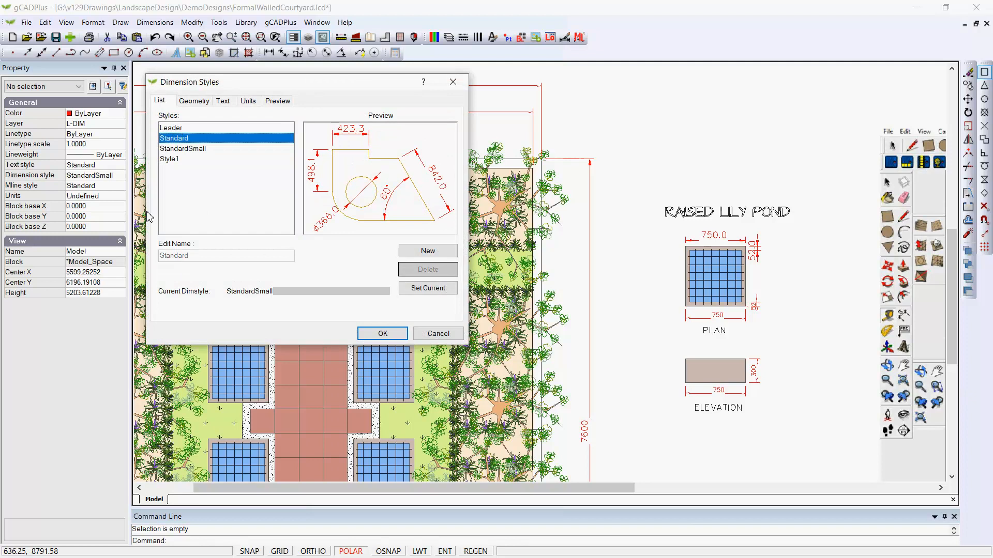
{"action": "left_click", "coordinate": [195, 102]}
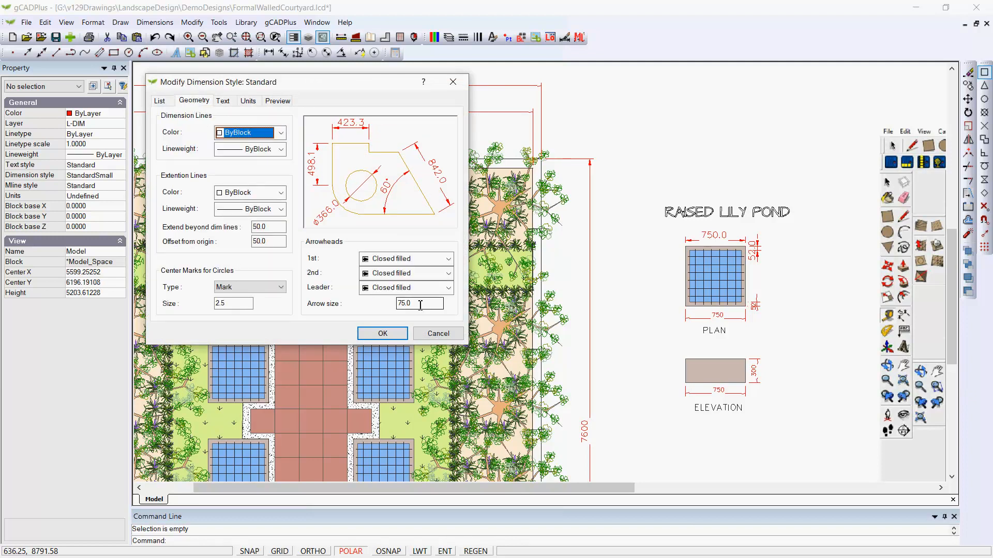
{"action": "left_click", "coordinate": [223, 102]}
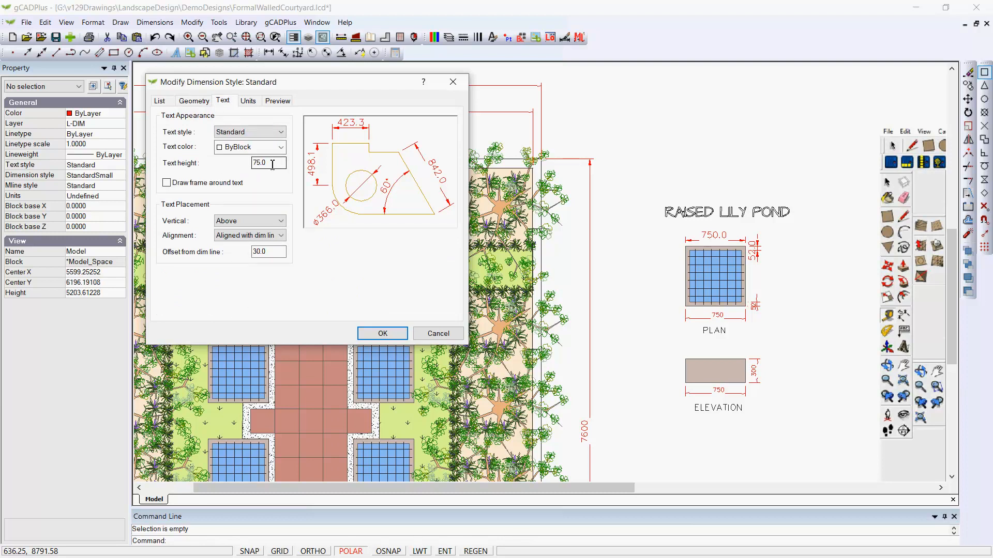
{"action": "left_click", "coordinate": [248, 103]}
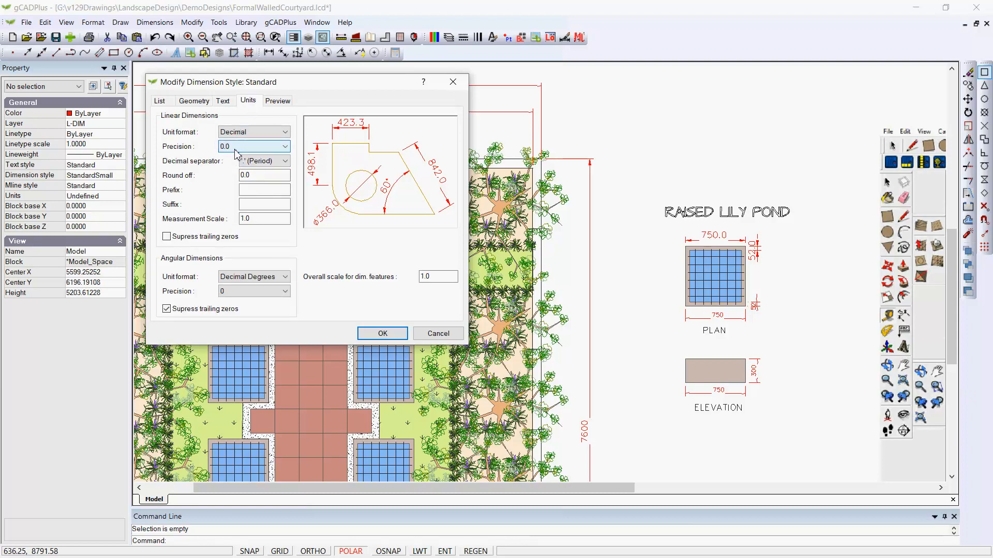
{"action": "left_click", "coordinate": [285, 161]}
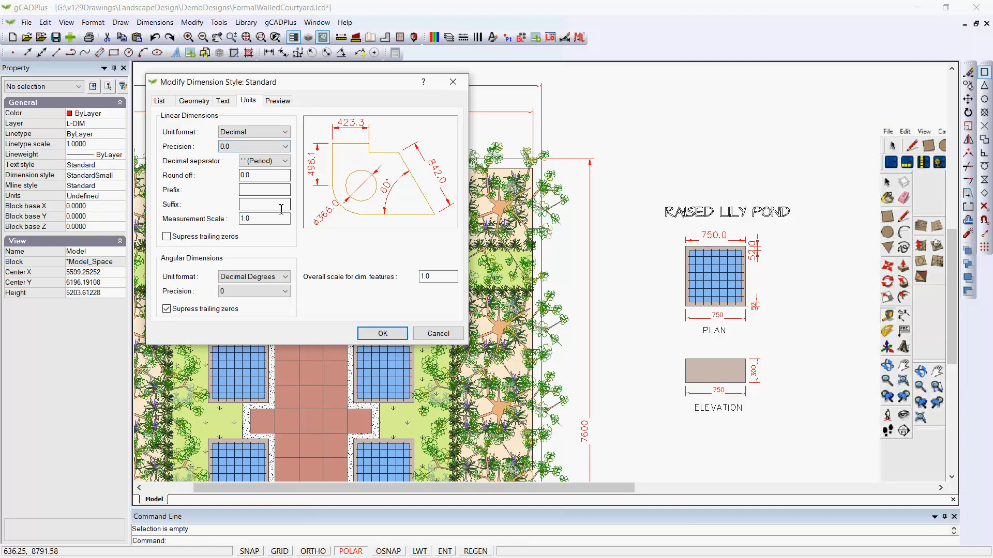
{"action": "left_click", "coordinate": [288, 171]}
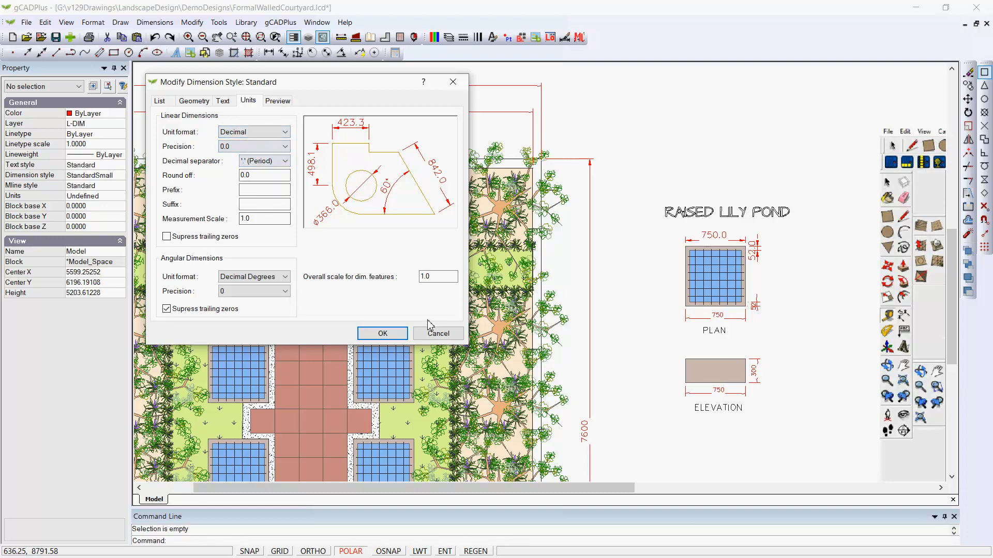
{"action": "left_click", "coordinate": [436, 335]}
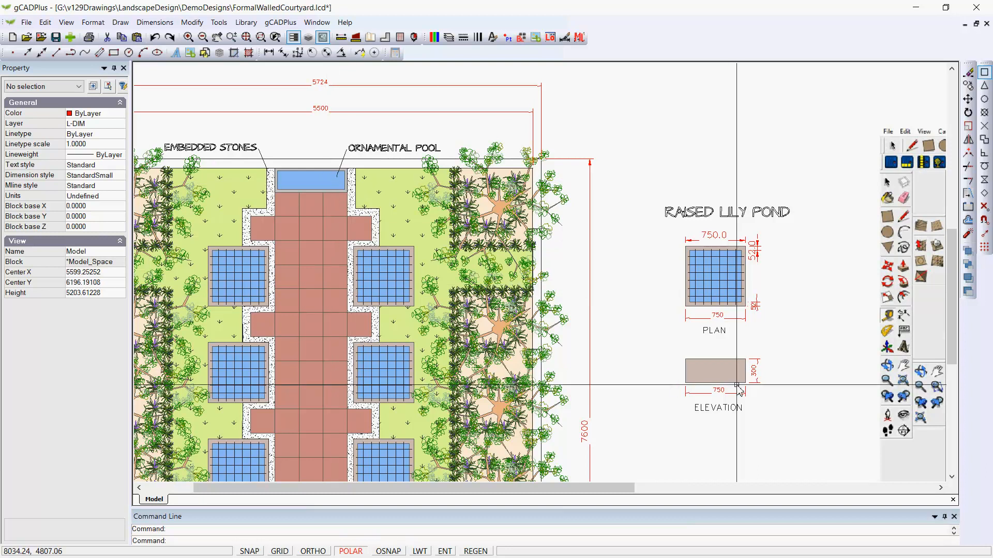
Inspect the properties of the upper width dimension on the raised lily pond plan, clear the selection and examine the pond's dimensions up close
{"action": "scroll", "coordinate": [732, 285], "scroll_direction": "up", "scroll_amount": 4}
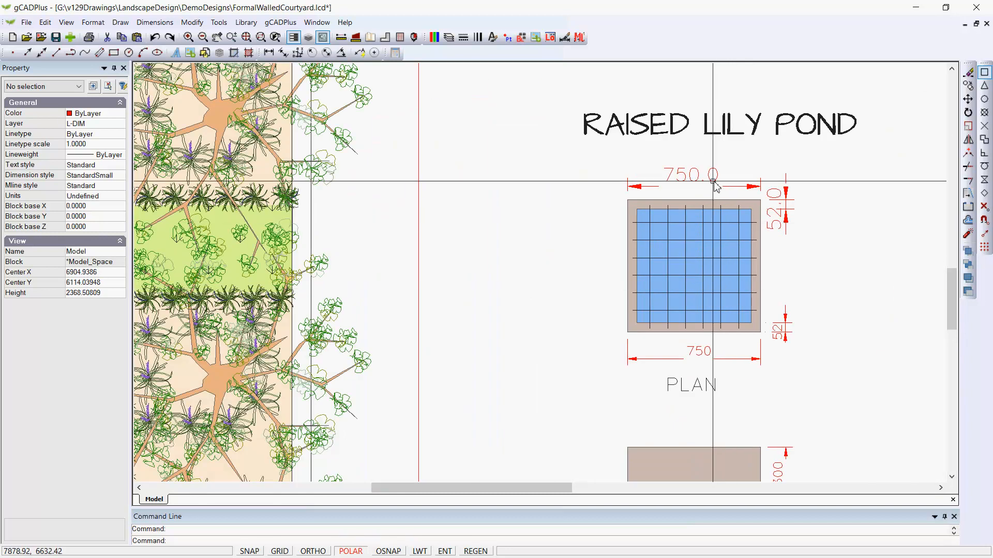
{"action": "left_click", "coordinate": [715, 183]}
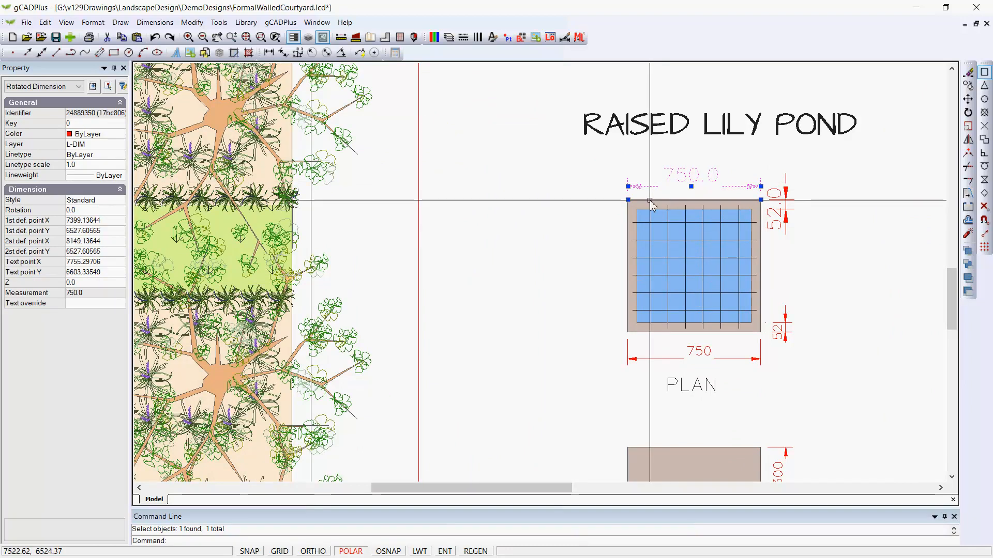
{"action": "key", "text": "Escape"}
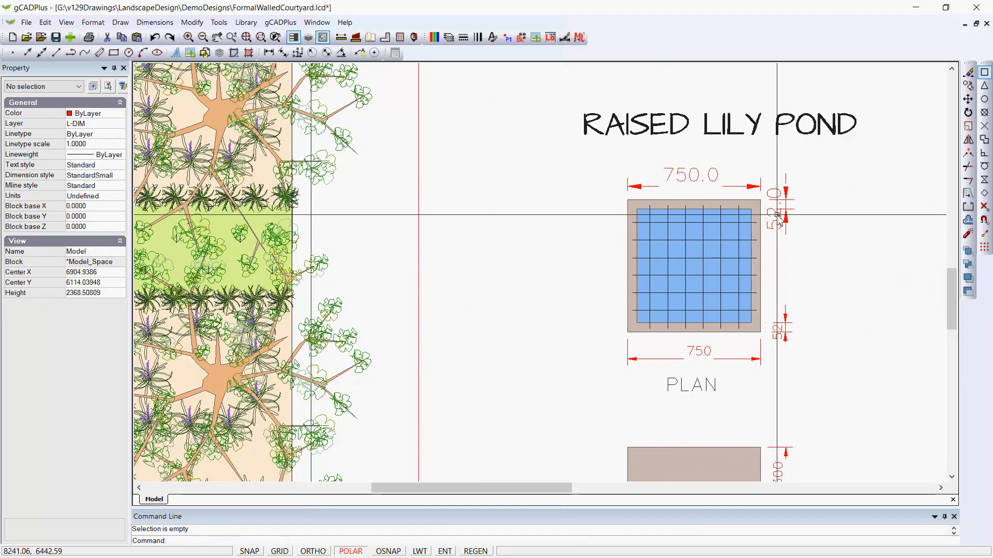
{"action": "scroll", "coordinate": [783, 204], "scroll_direction": "up", "scroll_amount": 2}
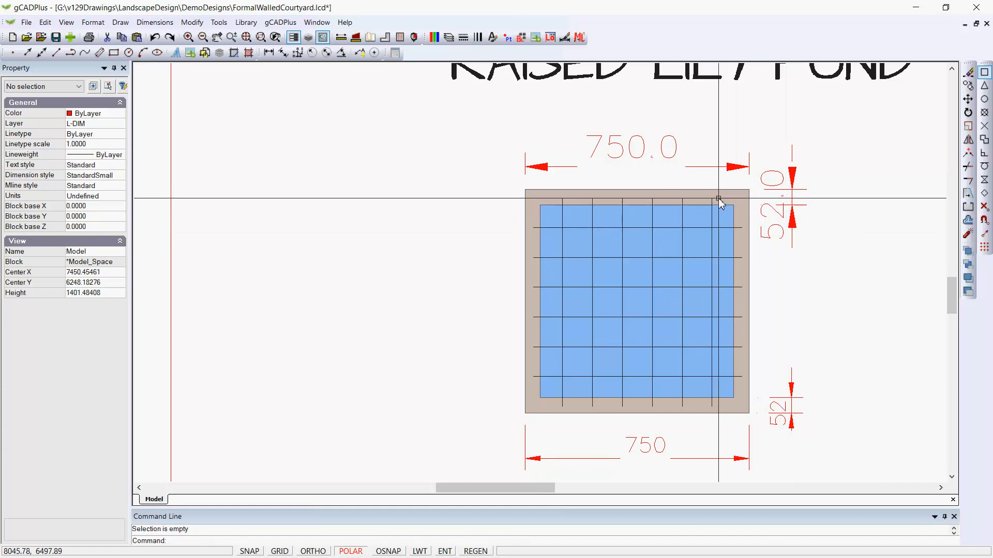
Inspect the properties of the lower width dimension on the raised lily pond plan and clear the selection
{"action": "scroll", "coordinate": [863, 260], "scroll_direction": "down", "scroll_amount": 1}
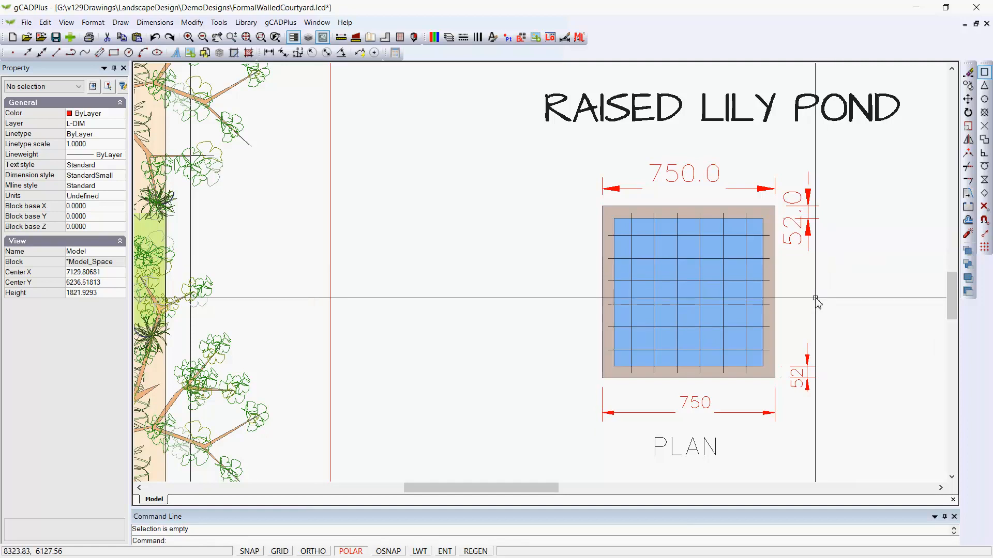
{"action": "middle_click_drag", "start_coordinate": [787, 402], "coordinate": [755, 299]}
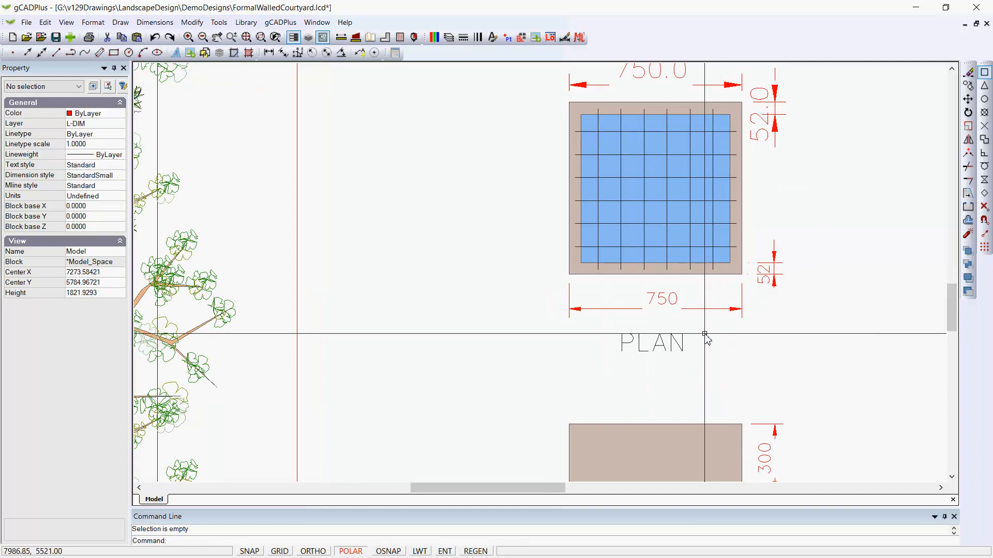
{"action": "left_click", "coordinate": [671, 304]}
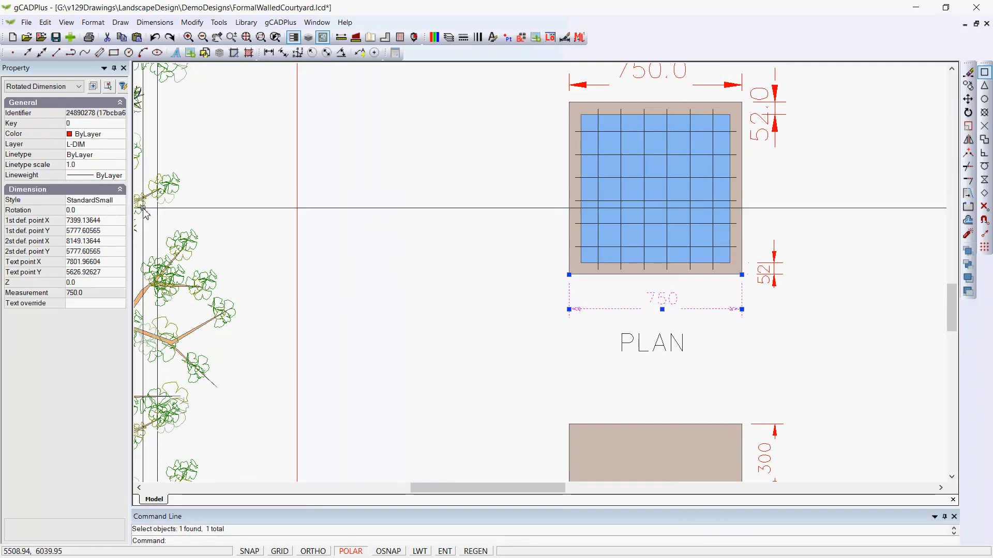
{"action": "key", "text": "Escape"}
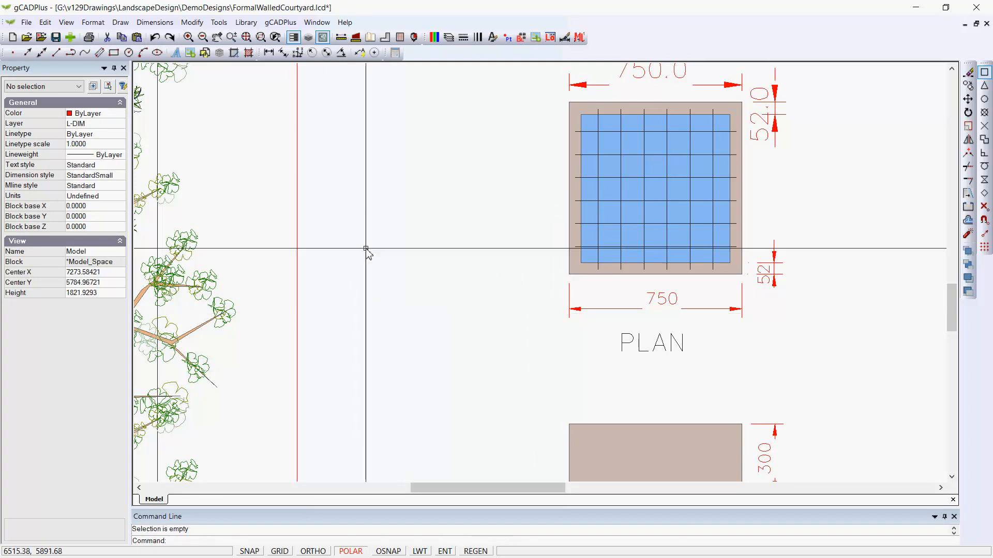
Review the geometry, text and units settings of the StandardSmall dimension style, leaving the dimension styles without saving changes
{"action": "left_click", "coordinate": [155, 22]}
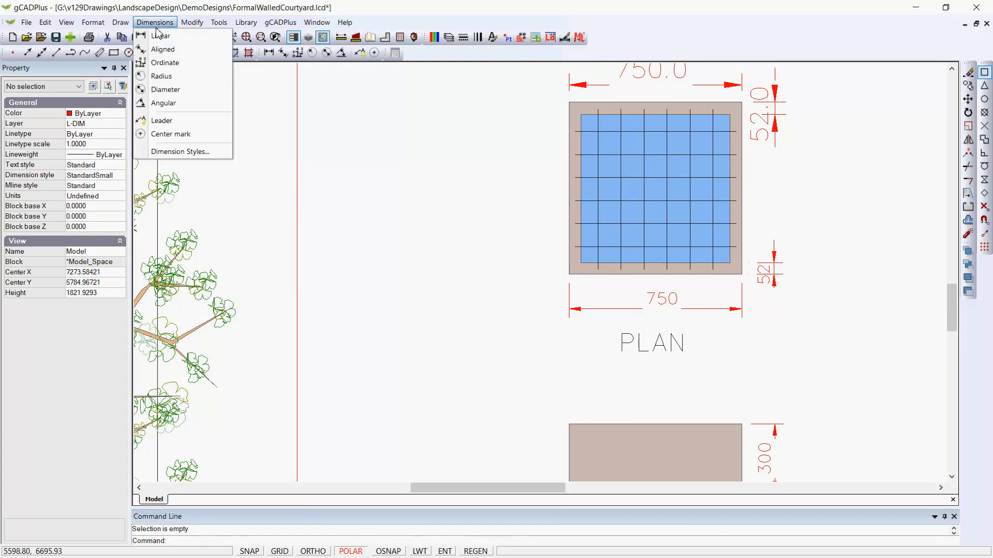
{"action": "left_click", "coordinate": [198, 149]}
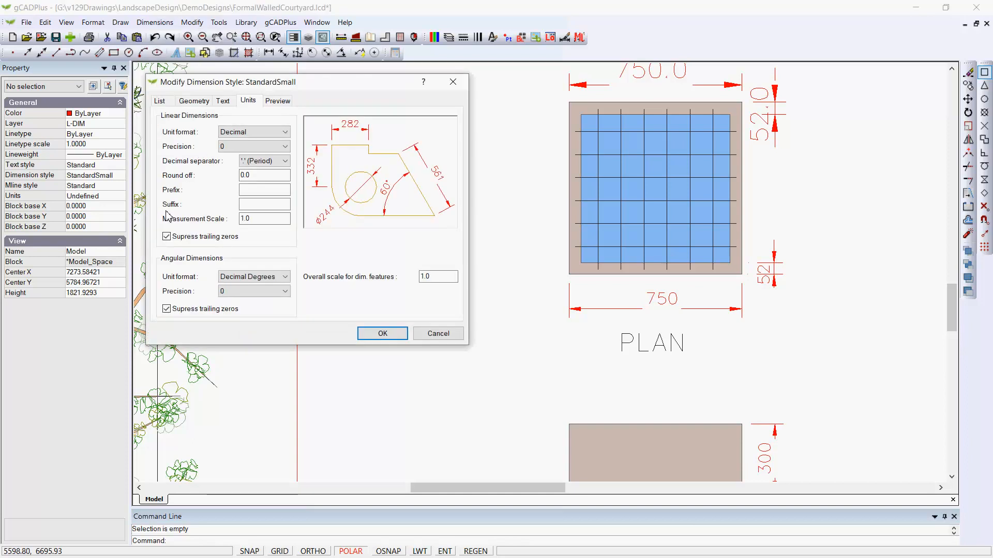
{"action": "left_click", "coordinate": [160, 102]}
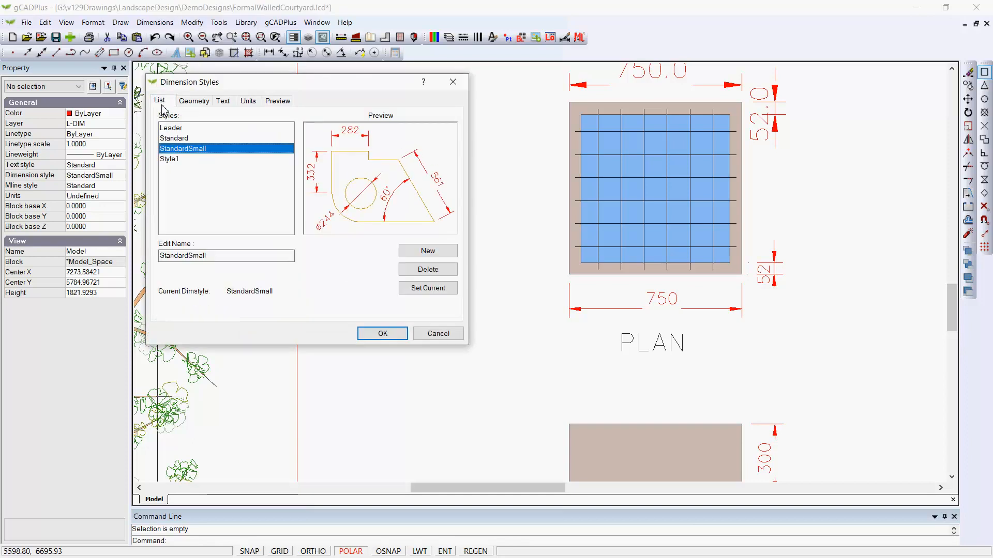
{"action": "left_click", "coordinate": [182, 138]}
{"action": "left_click", "coordinate": [194, 150]}
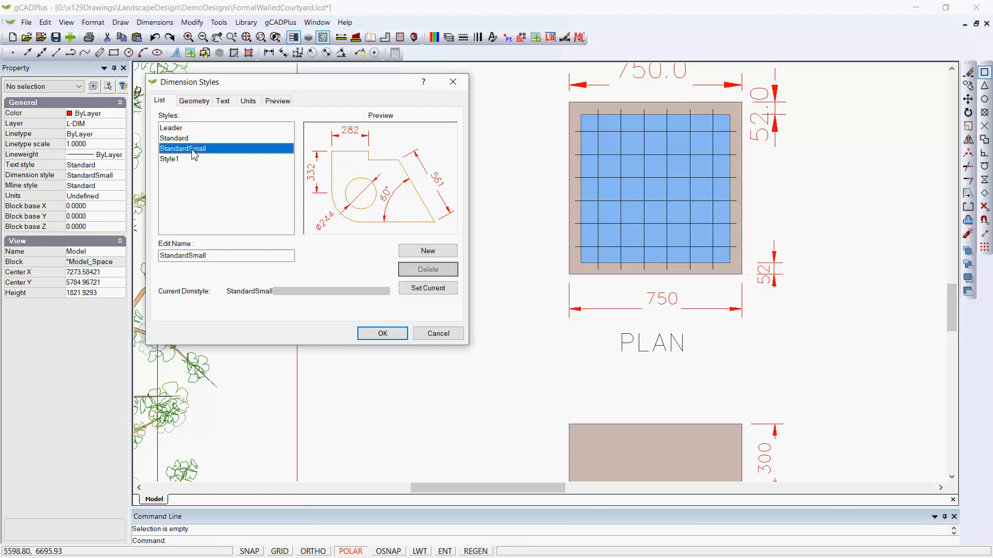
{"action": "left_click", "coordinate": [194, 100]}
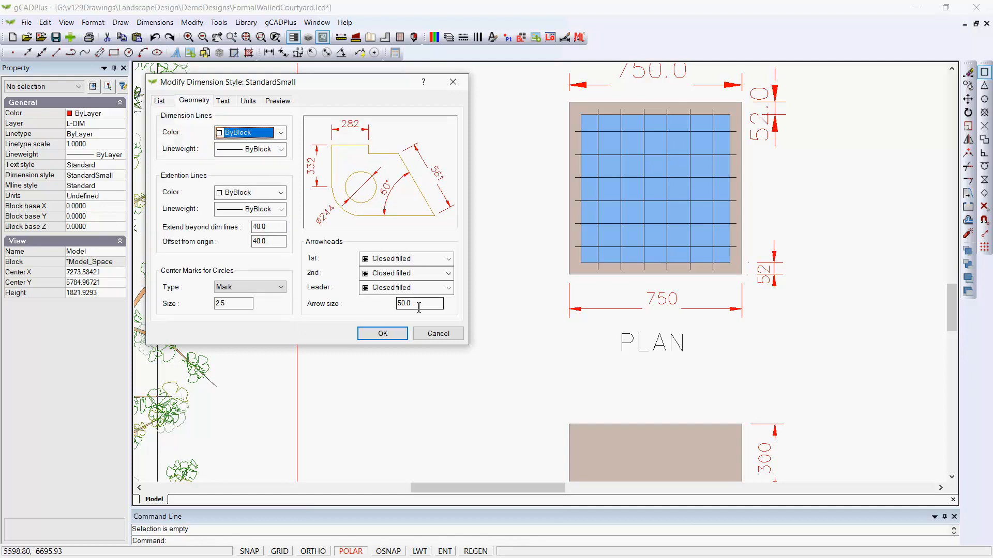
{"action": "left_click", "coordinate": [223, 101]}
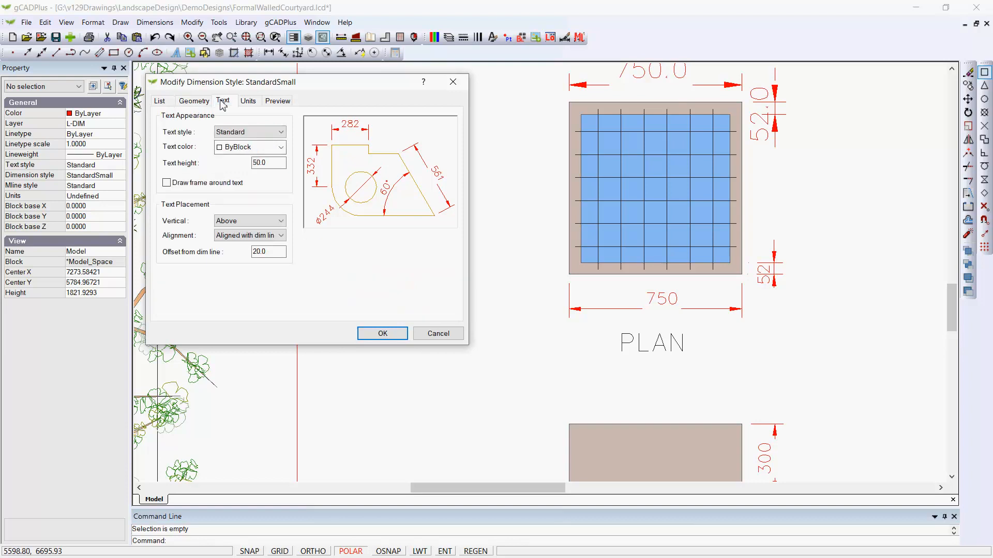
{"action": "left_click", "coordinate": [249, 105]}
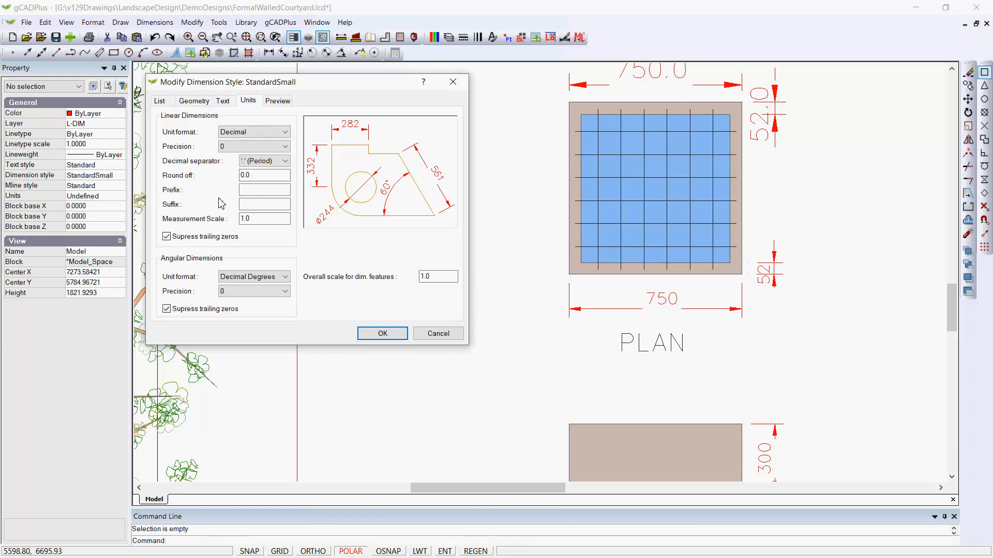
{"action": "left_click", "coordinate": [438, 334]}
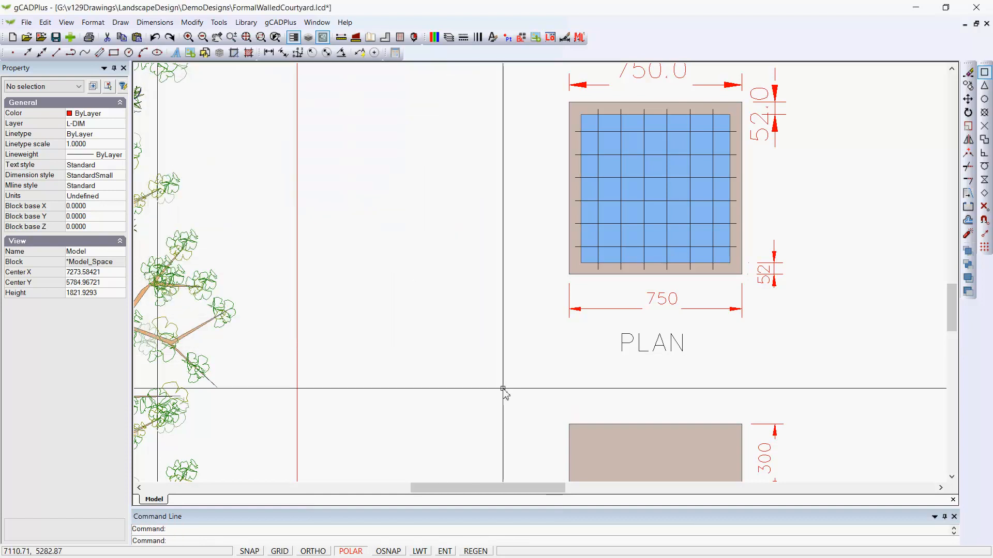
With the pond's upper width dimension selected, review the Standard dimension style's geometry and text settings, leaving without saving and clearing the selection
{"action": "left_click", "coordinate": [646, 83]}
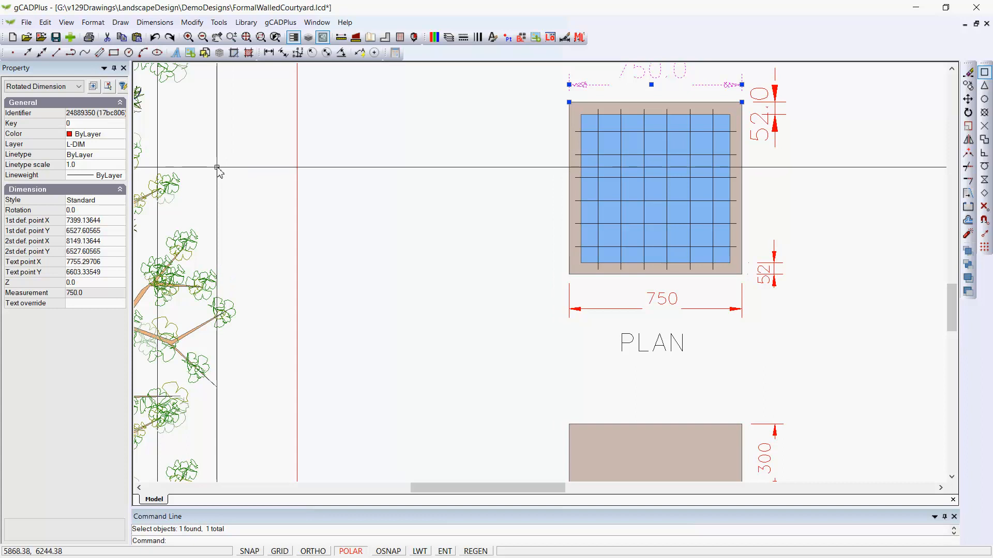
{"action": "left_click", "coordinate": [152, 23]}
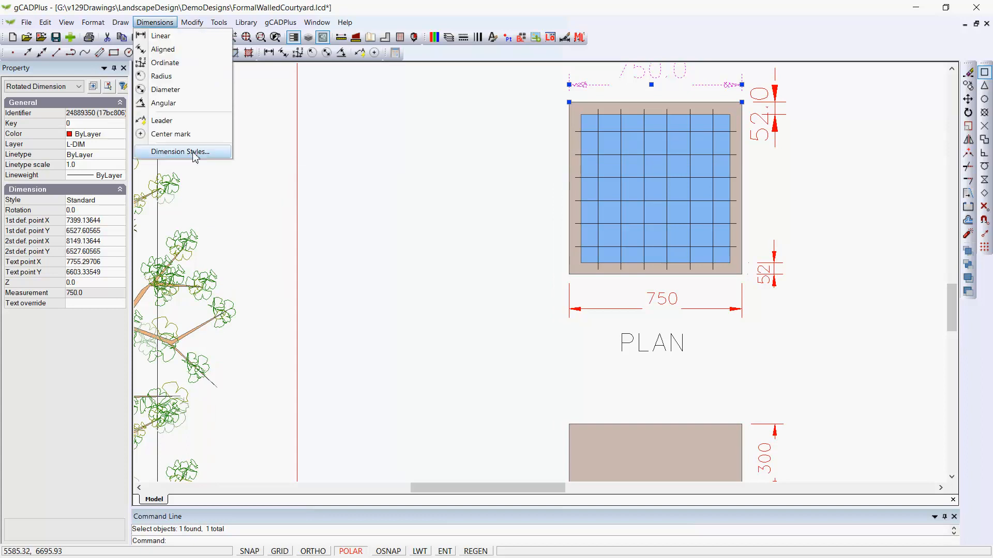
{"action": "left_click", "coordinate": [196, 153]}
{"action": "left_click", "coordinate": [161, 101]}
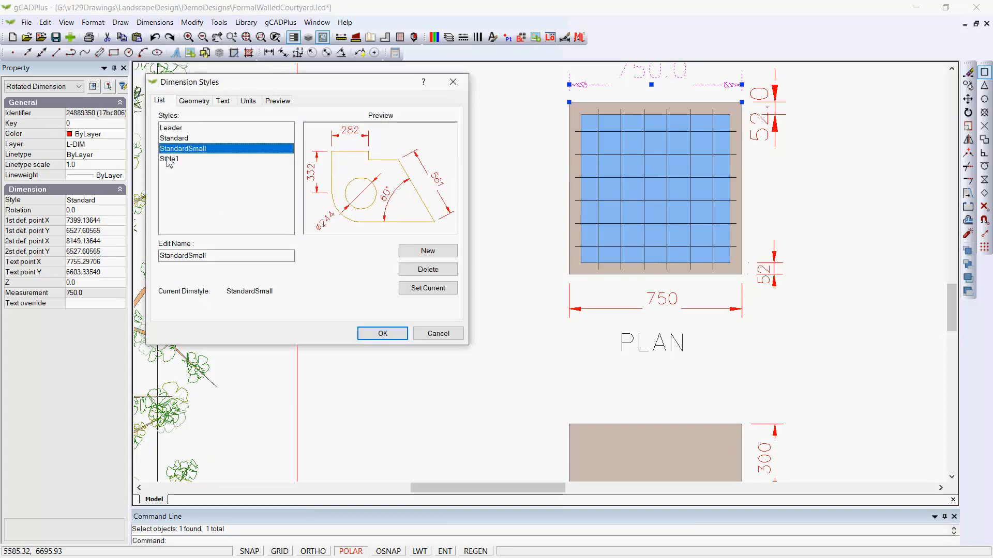
{"action": "left_click", "coordinate": [179, 138]}
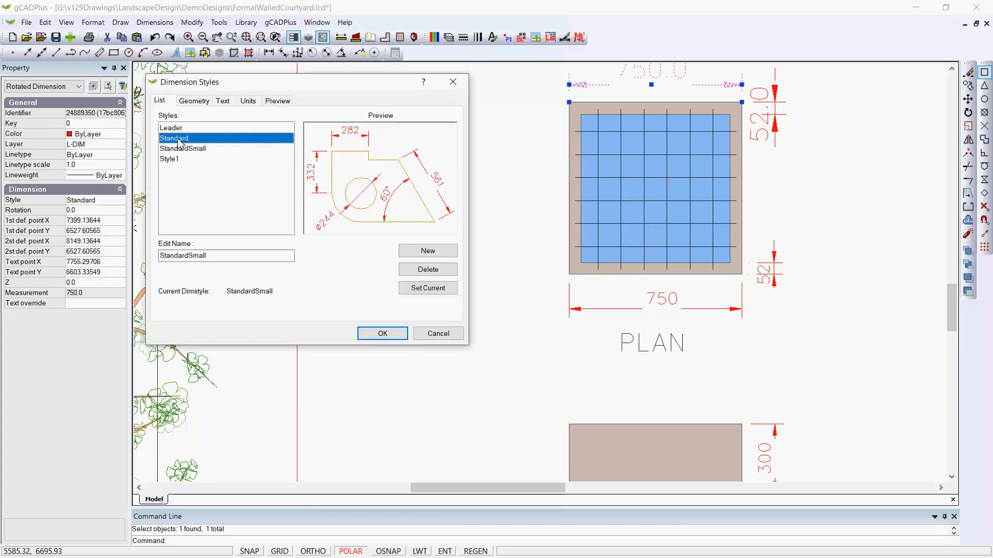
{"action": "left_click", "coordinate": [201, 101]}
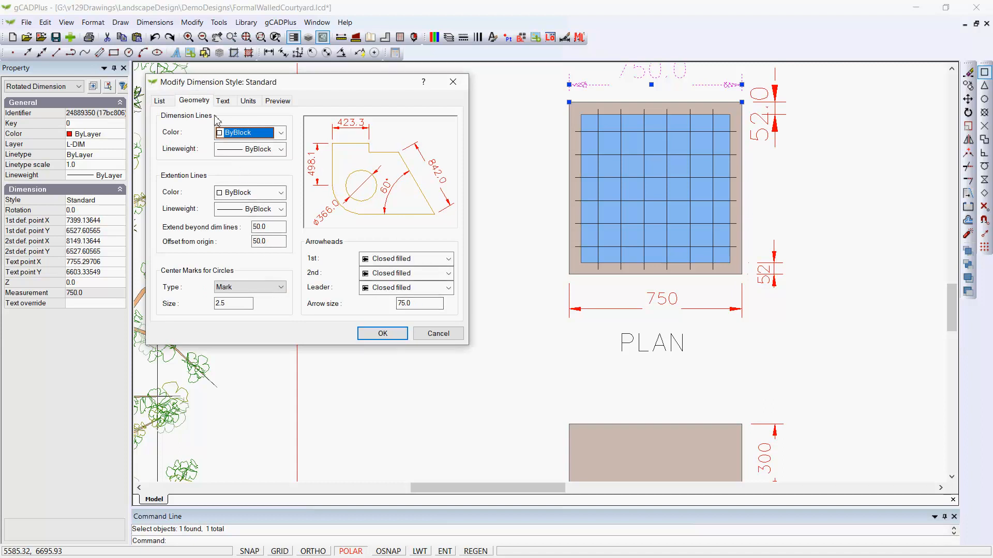
{"action": "left_click", "coordinate": [223, 101]}
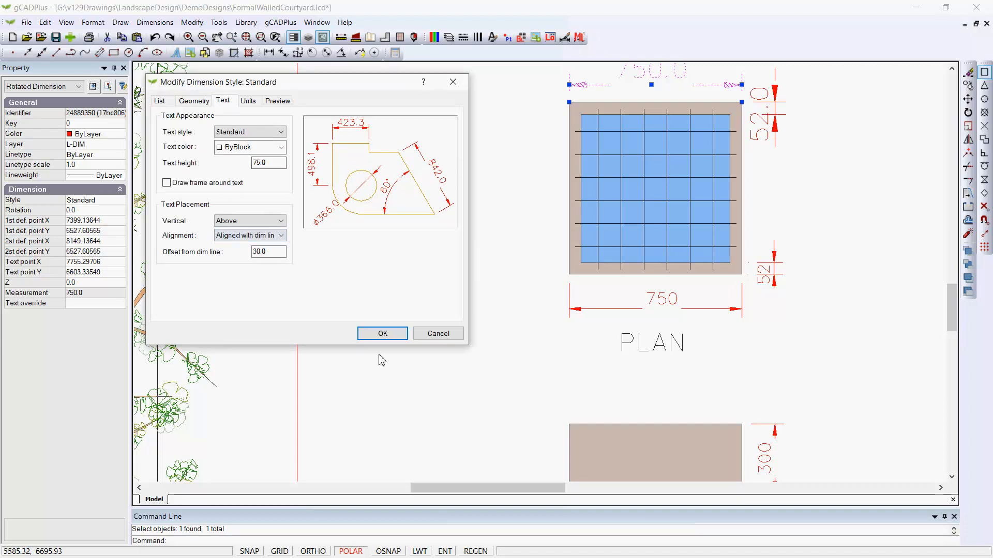
{"action": "left_click", "coordinate": [438, 334]}
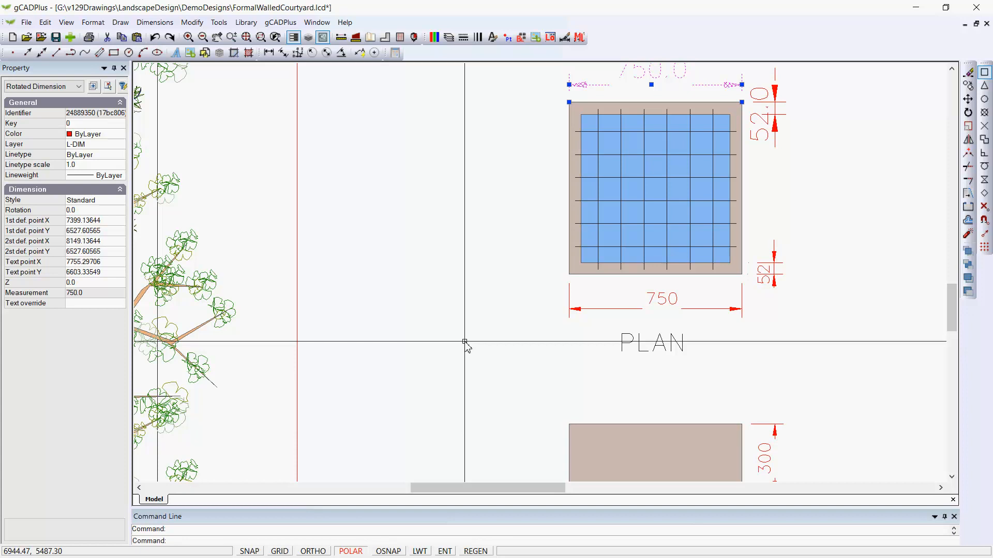
{"action": "key", "text": "Escape"}
Examine the lily pond's plan and elevation dimensions and the 3D perspective image of the courtyard beside them
{"action": "scroll", "coordinate": [565, 350], "scroll_direction": "down", "scroll_amount": 2}
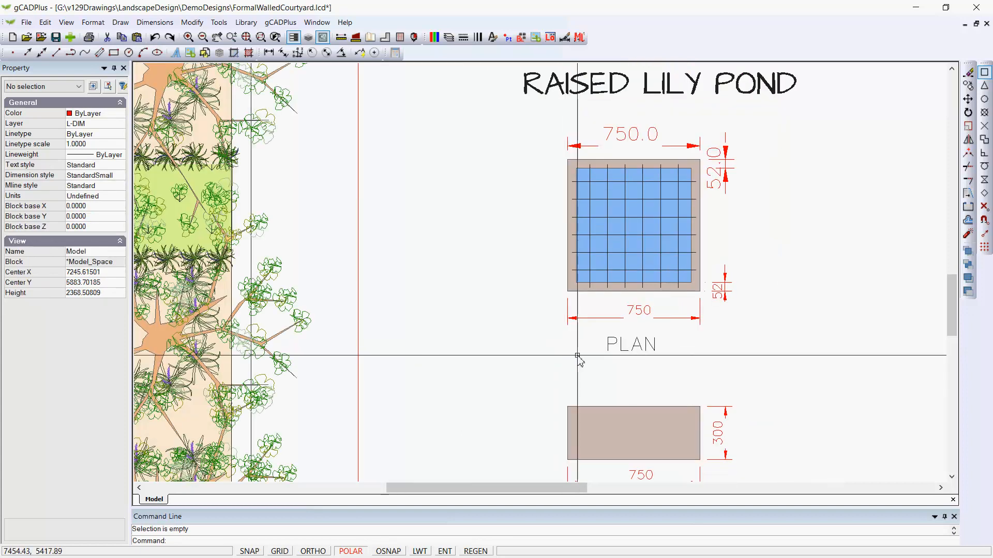
{"action": "scroll", "coordinate": [584, 367], "scroll_direction": "down", "scroll_amount": 1}
{"action": "middle_click_drag", "start_coordinate": [623, 383], "coordinate": [566, 250]}
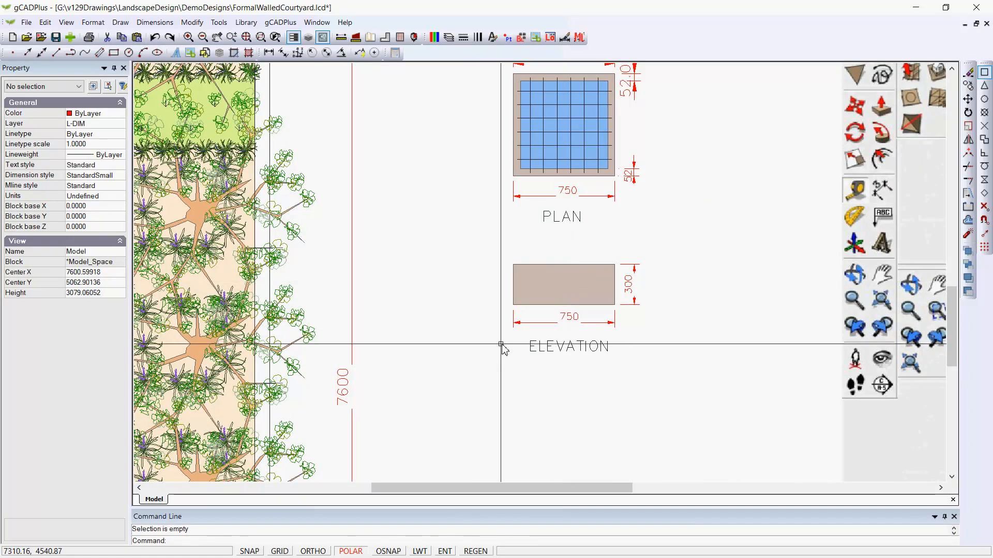
{"action": "scroll", "coordinate": [500, 345], "scroll_direction": "down", "scroll_amount": 2}
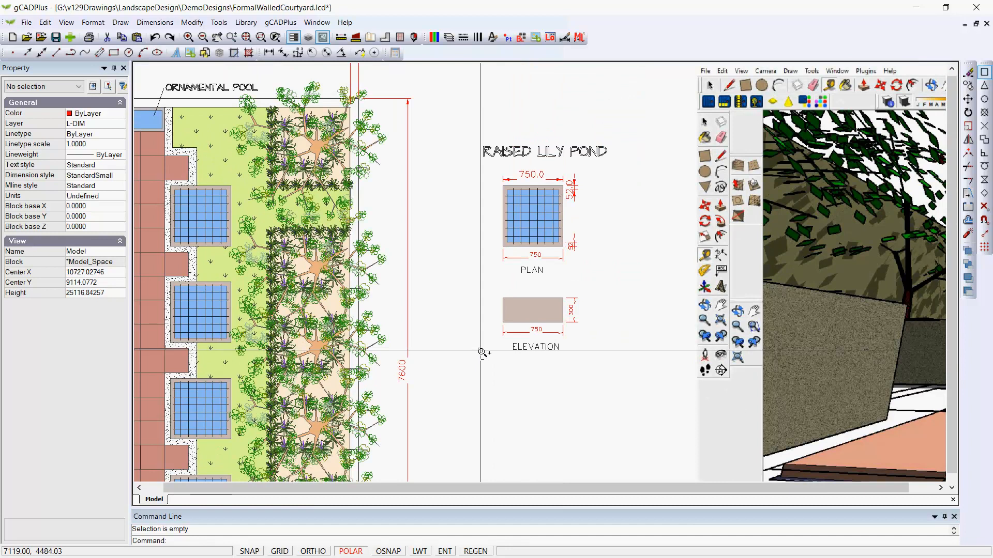
{"action": "scroll", "coordinate": [480, 354], "scroll_direction": "down", "scroll_amount": 6}
{"action": "scroll", "coordinate": [615, 351], "scroll_direction": "up", "scroll_amount": 4}
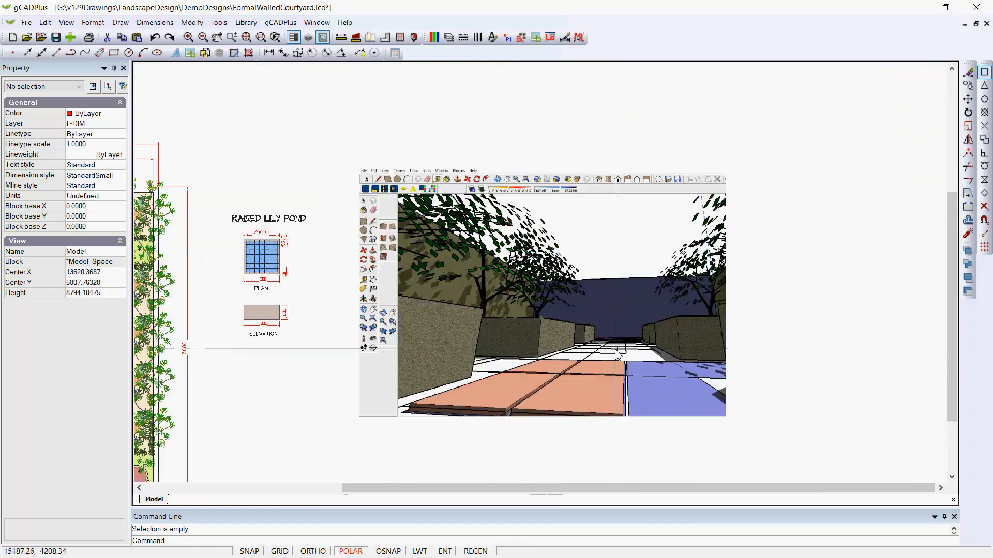
{"action": "scroll", "coordinate": [614, 350], "scroll_direction": "up", "scroll_amount": 2}
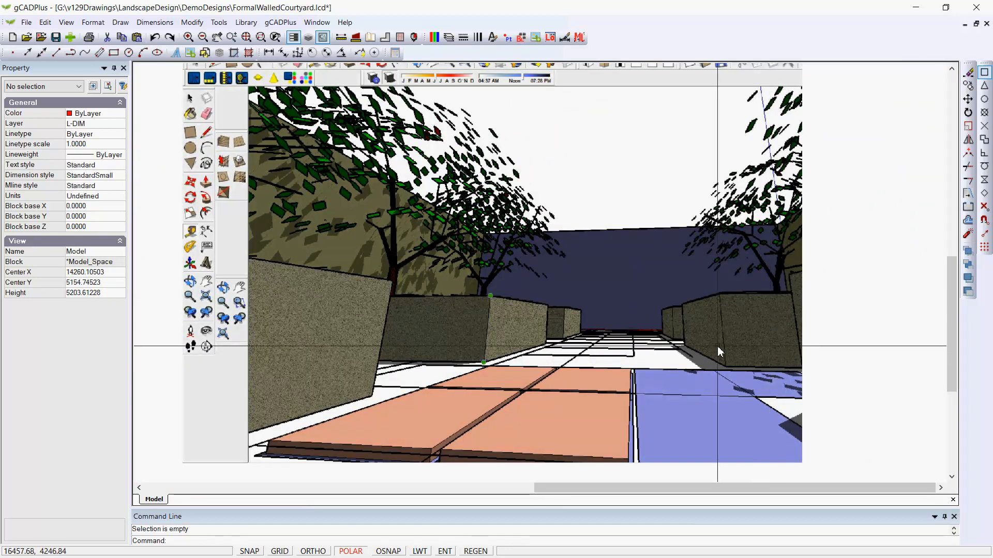